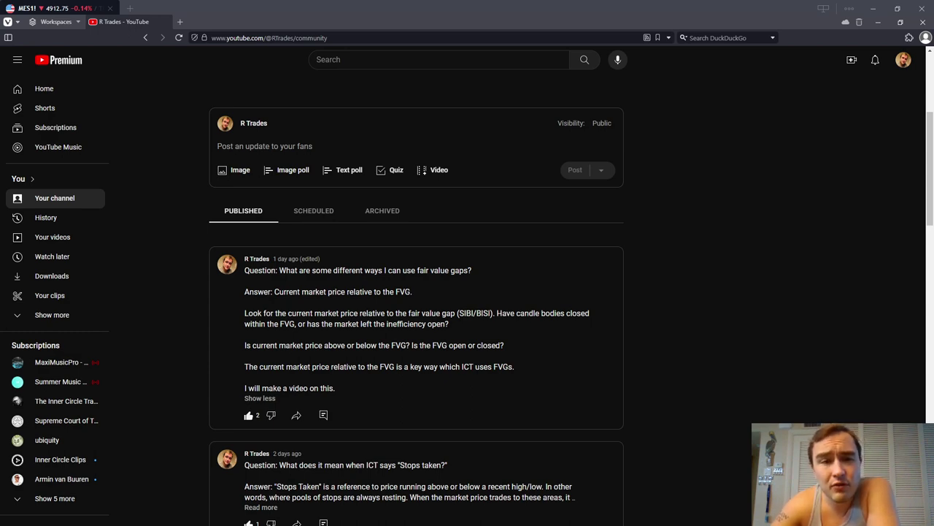
Read the fair value gaps Q&A post on the Community tab, then switch to the MES1! chart tab
scroll(419, 187, "up", 4)
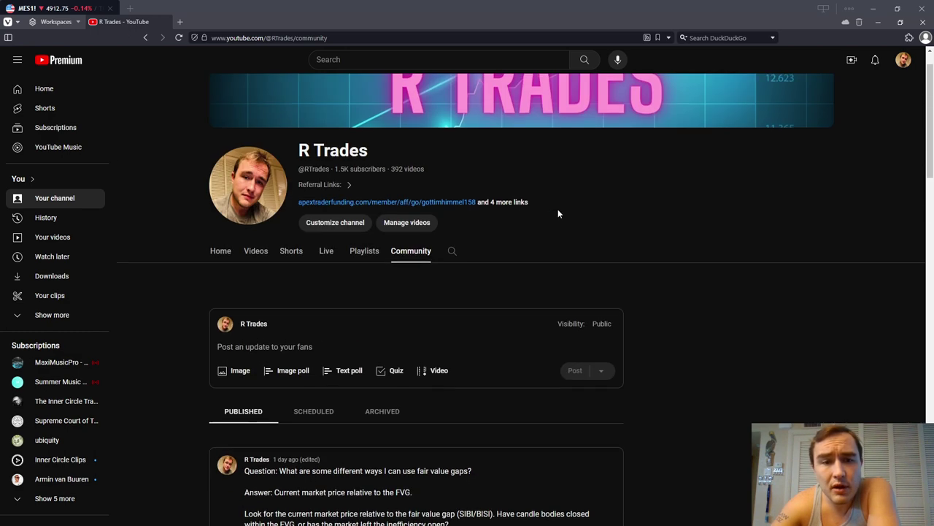
scroll(408, 311, "down", 2)
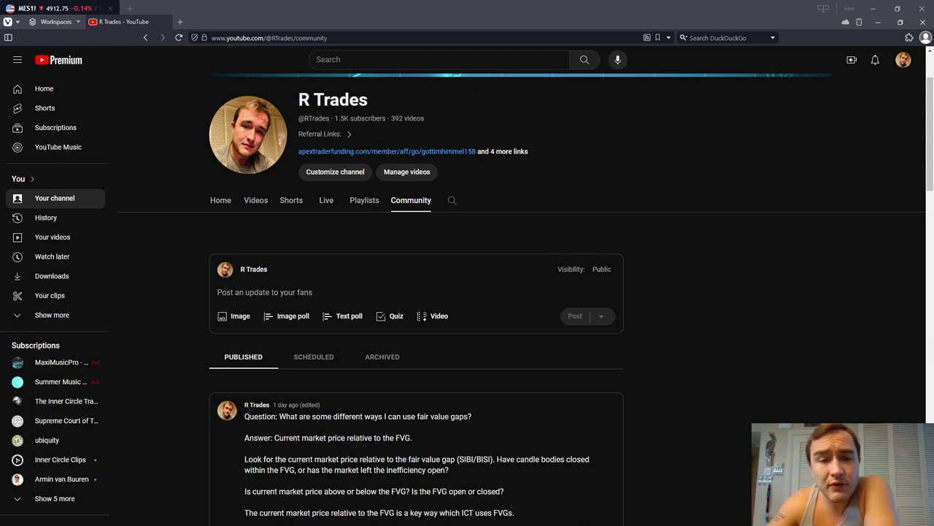
scroll(486, 296, "down", 3)
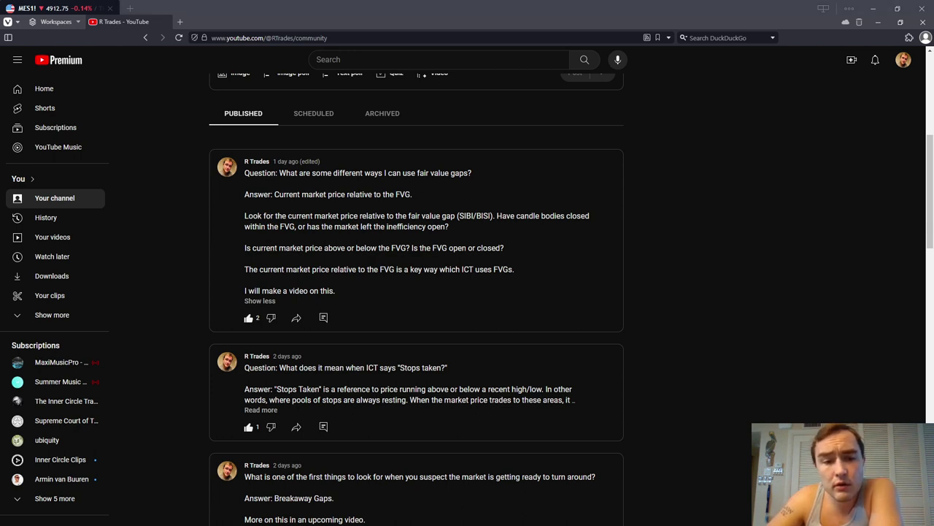
key("ctrl+Tab")
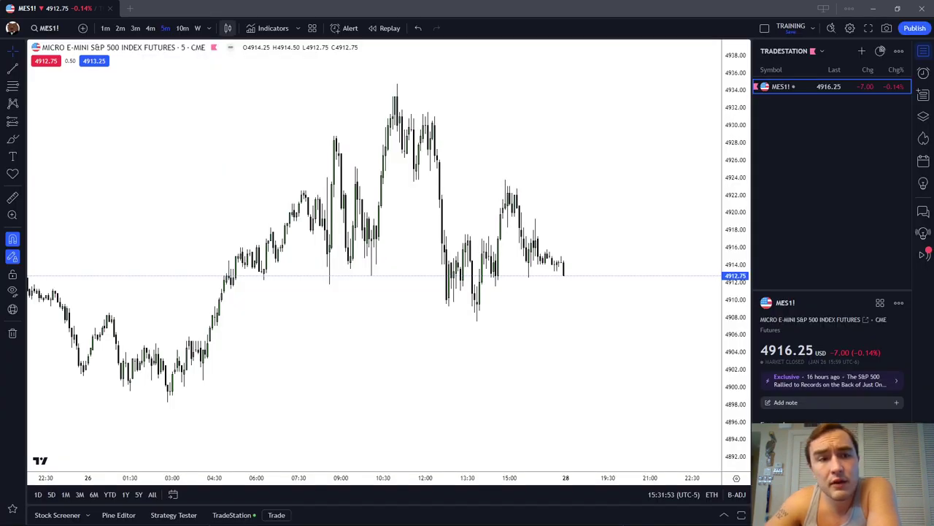
Pan back to Thursday/Friday bars and draw a short blue line at the 4908 pullback
left_click_drag(402, 314, 494, 317)
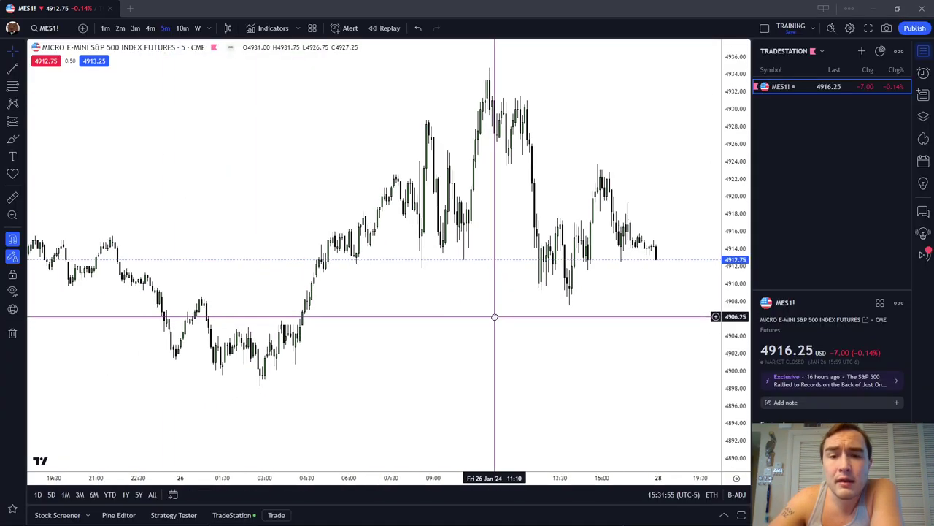
scroll(496, 313, "up", 3)
scroll(479, 308, "right", 3)
scroll(577, 308, "down", 5)
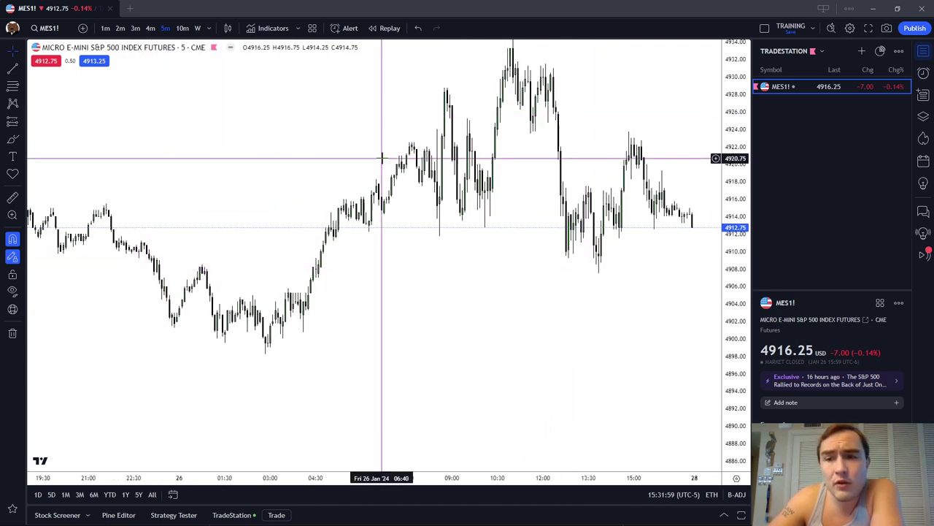
left_click_drag(360, 285, 460, 295)
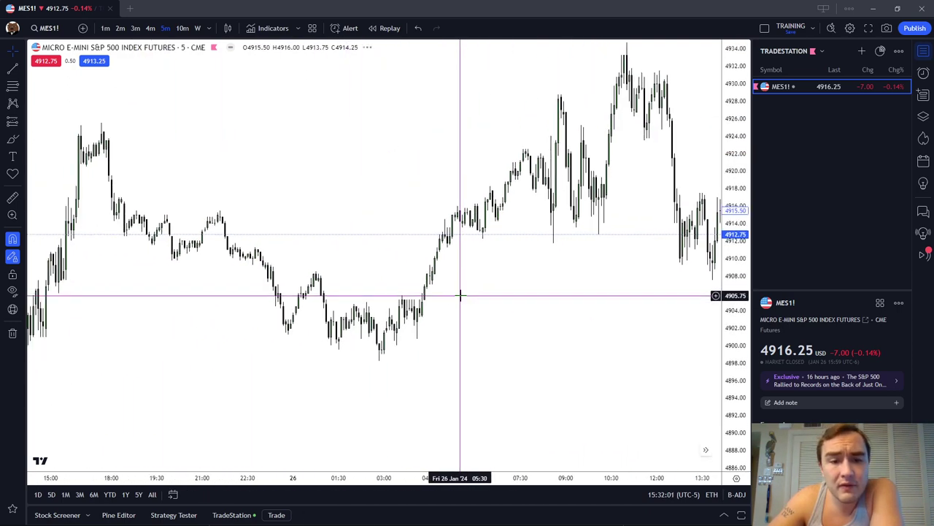
scroll(456, 294, "up", 3)
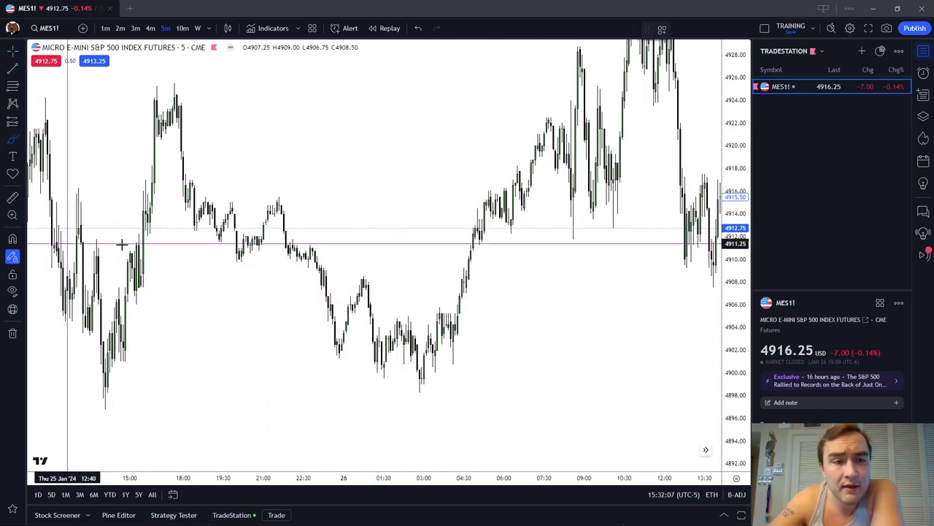
scroll(318, 223, "up", 1)
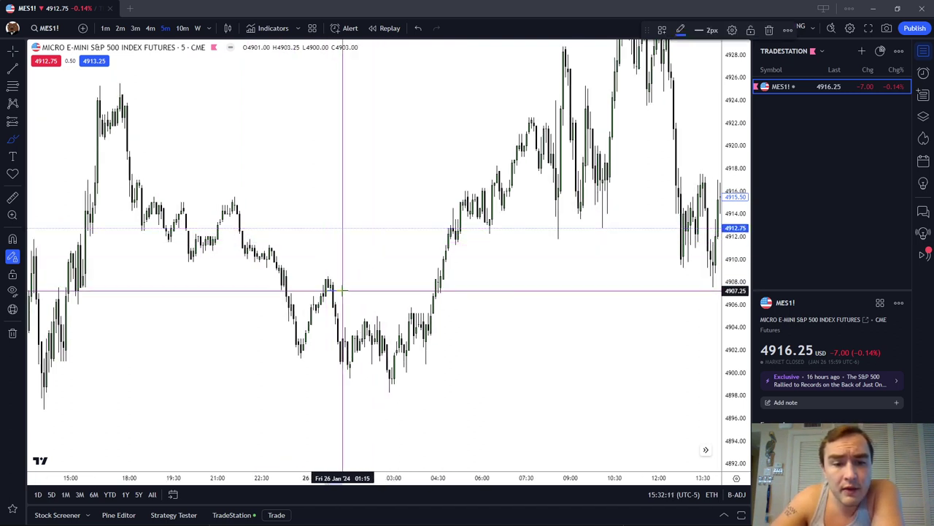
mouse_move(326, 302)
left_mouse_down()
mouse_move(346, 302)
mouse_move(437, 249)
left_mouse_up()
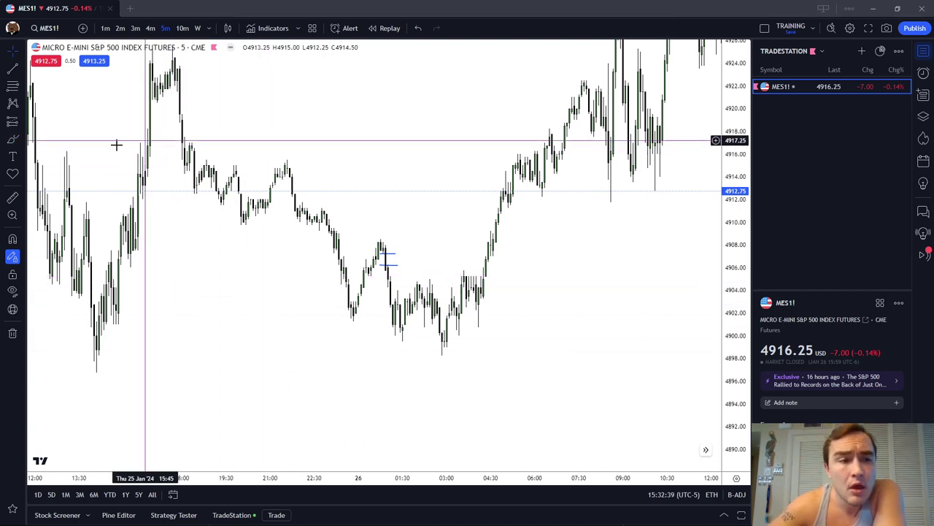
Brush blue marks, an arrow and horizontal strokes around the gap, then remove all drawings
left_click(12, 138)
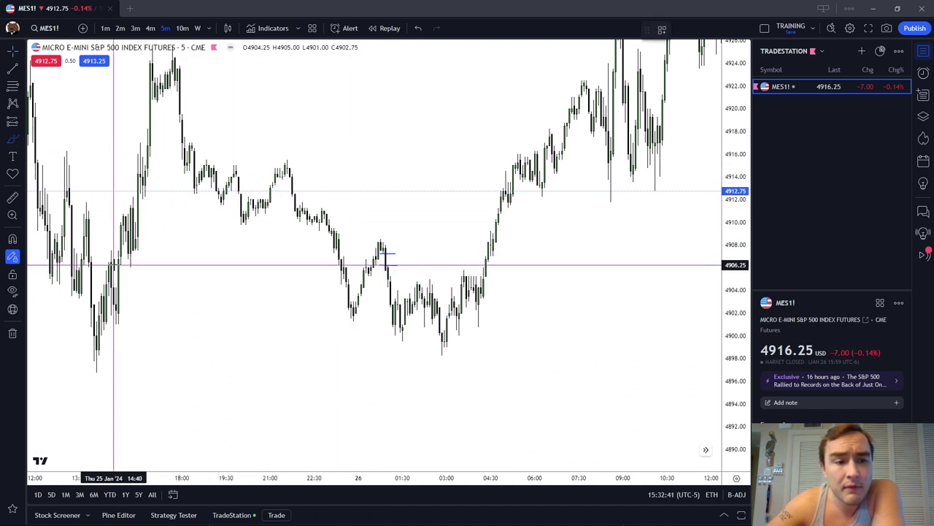
mouse_move(120, 264)
left_mouse_down()
mouse_move(135, 264)
mouse_move(129, 287)
mouse_move(249, 287)
mouse_move(235, 285)
mouse_move(226, 257)
mouse_move(211, 261)
mouse_move(225, 278)
mouse_move(227, 265)
left_mouse_up()
mouse_move(267, 294)
left_mouse_down()
mouse_move(229, 294)
mouse_move(238, 301)
left_mouse_up()
left_click_drag(159, 173, 254, 174)
left_click_drag(125, 81, 254, 85)
right_click(379, 99)
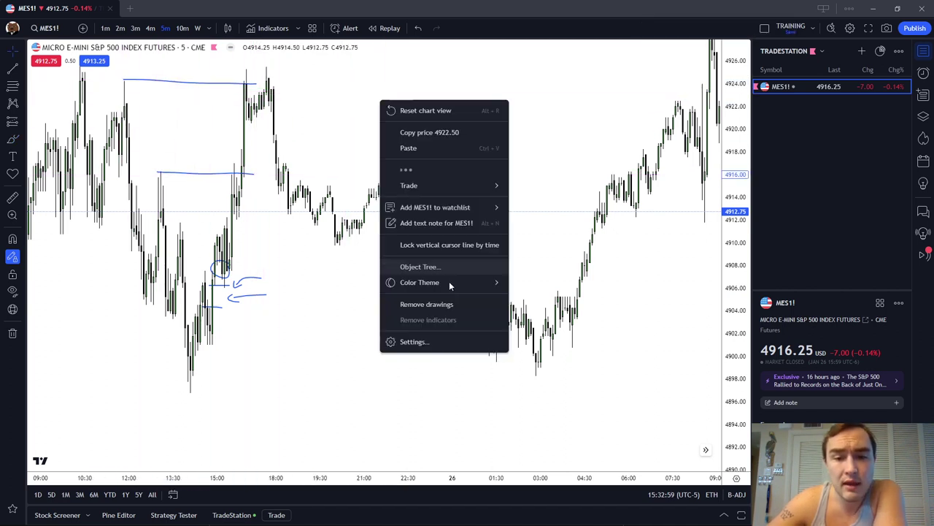
left_click(426, 303)
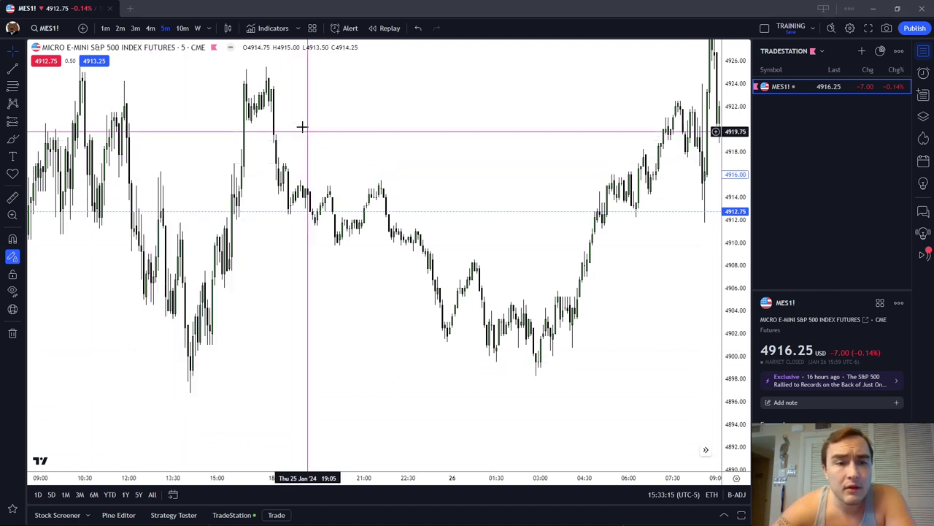
Scroll to the 26 January session, fit roughly 4902–4938 in view, and pick the Brush tool
scroll(361, 177, "right", 5)
scroll(542, 249, "right", 8)
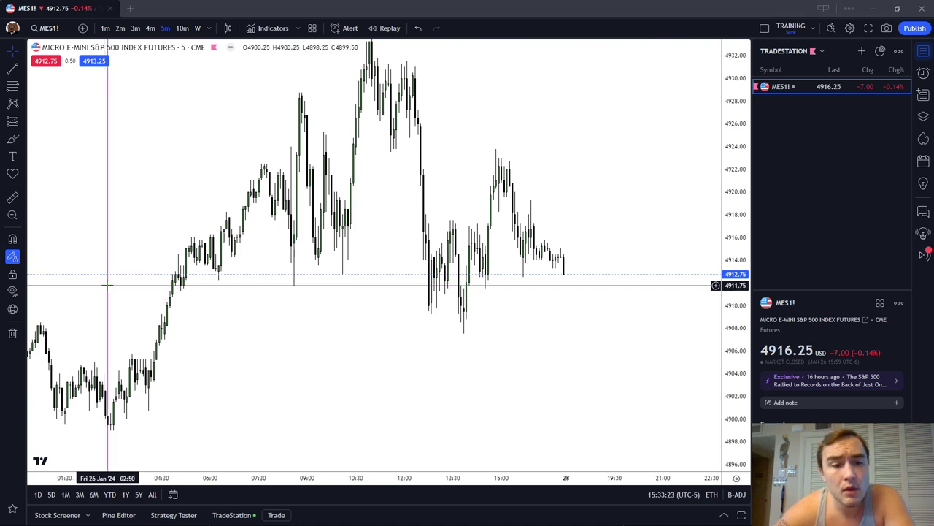
scroll(381, 150, "right", 5)
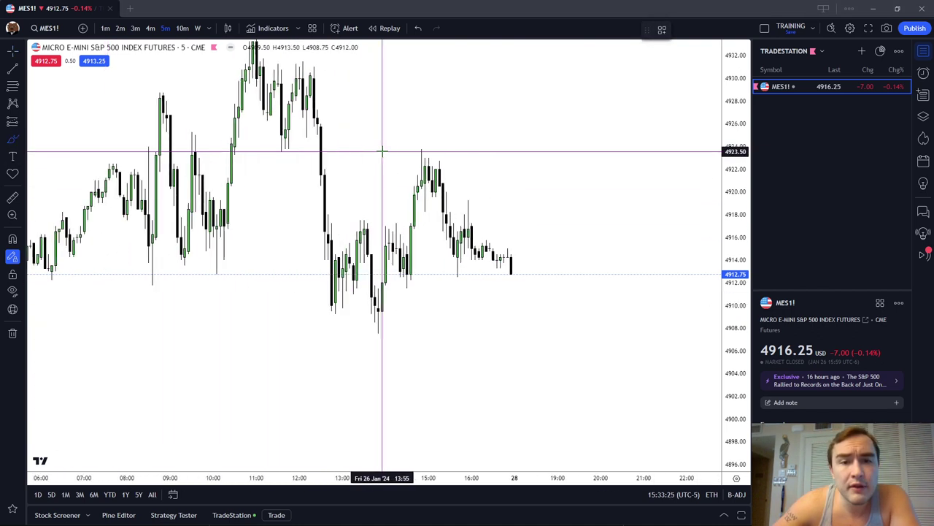
scroll(382, 150, "left", 4)
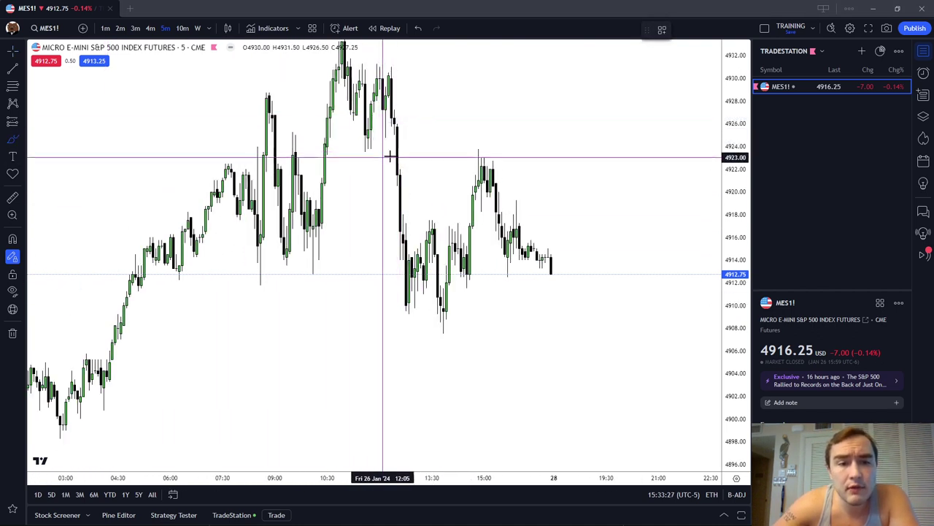
scroll(457, 168, "up", 3)
left_click(13, 139)
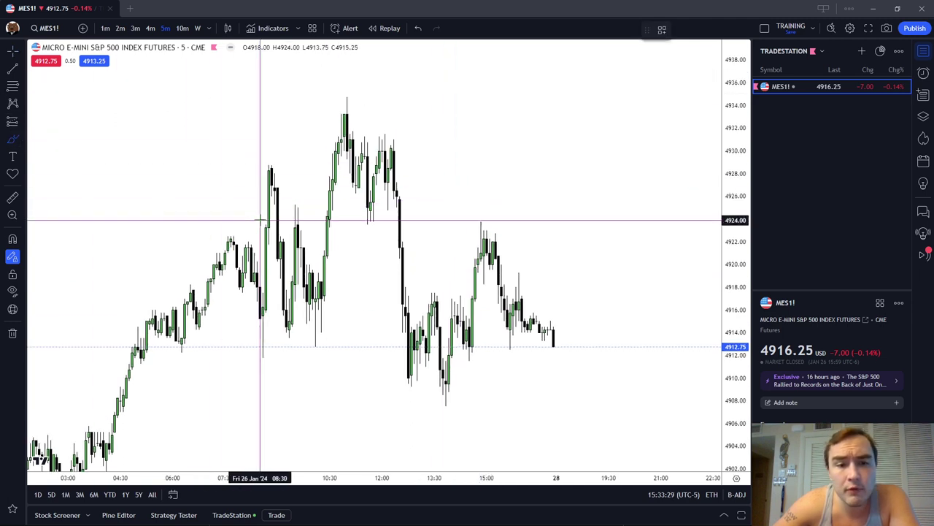
Brush gap-edge strokes near 4921 and 4923, then a 4928.75 high line and delete it
mouse_move(318, 249)
left_mouse_down()
mouse_move(342, 250)
mouse_move(342, 230)
left_mouse_up()
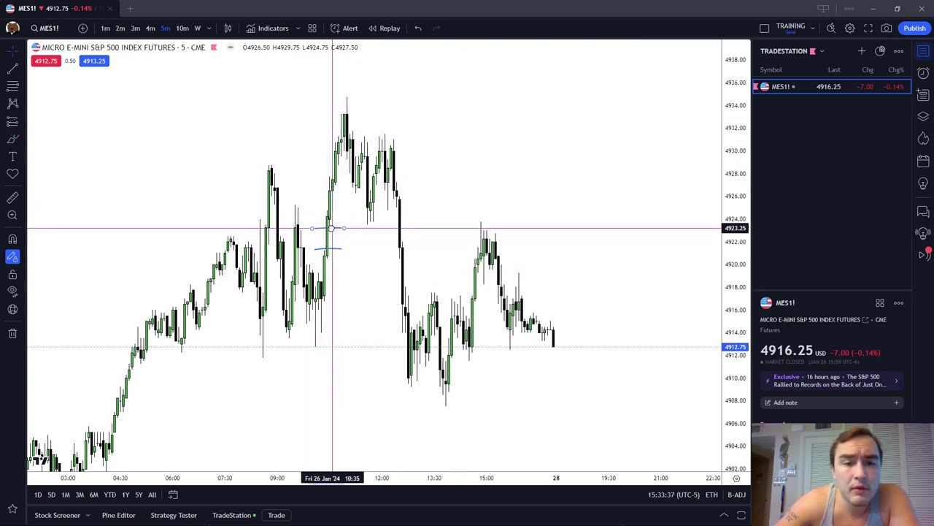
left_click(324, 248)
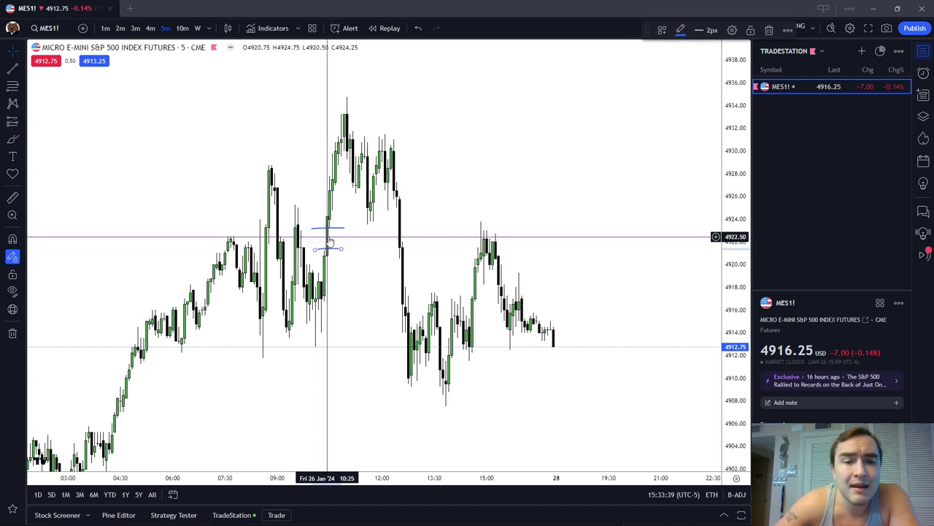
left_click(13, 139)
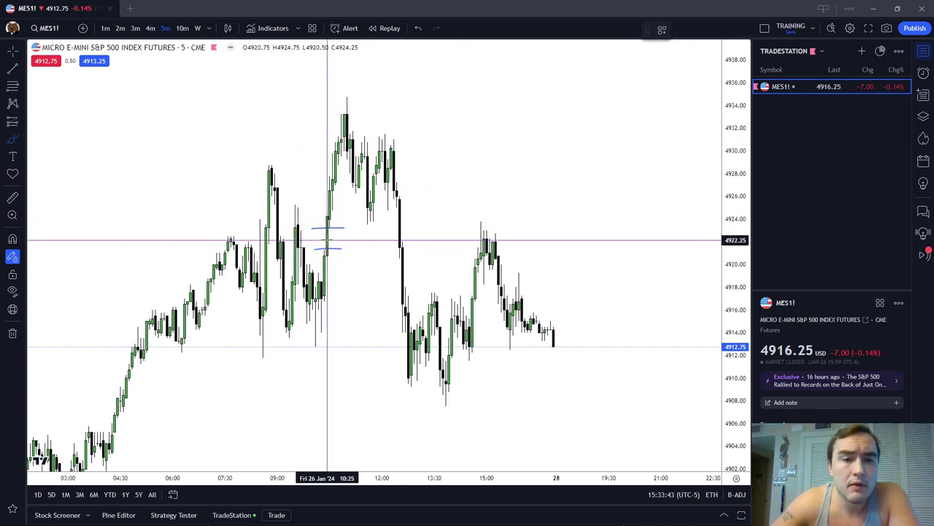
left_click_drag(267, 167, 373, 163)
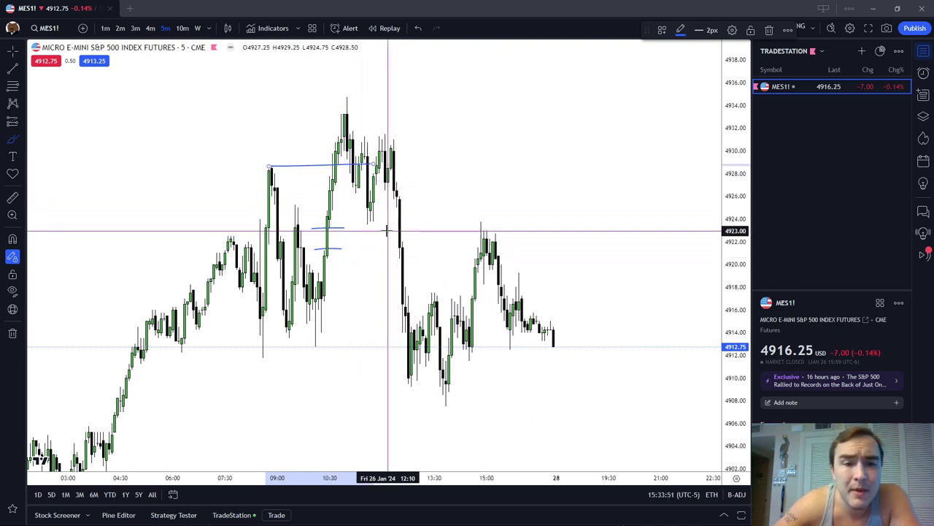
left_click(768, 30)
Extend both blue gap lines to the right past the 12:00 selloff
left_click(13, 140)
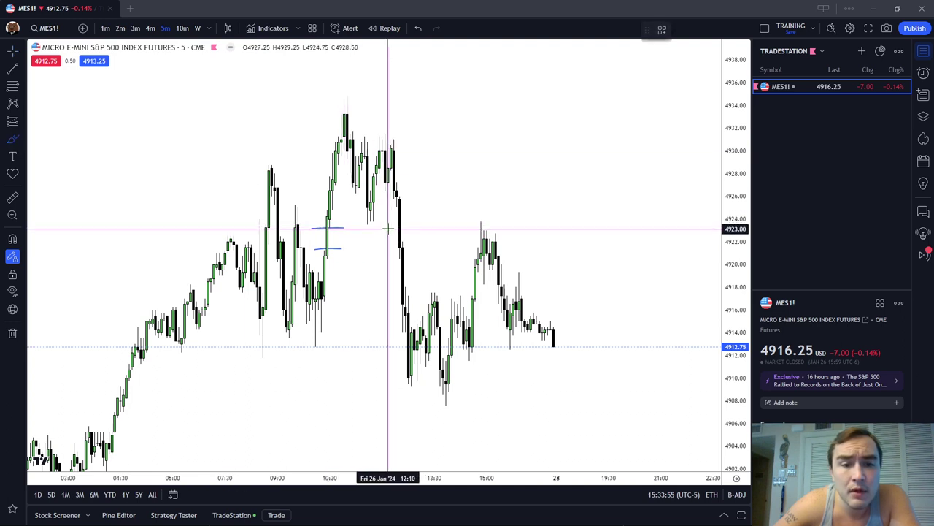
left_click_drag(327, 229, 420, 227)
left_click_drag(321, 249, 427, 249)
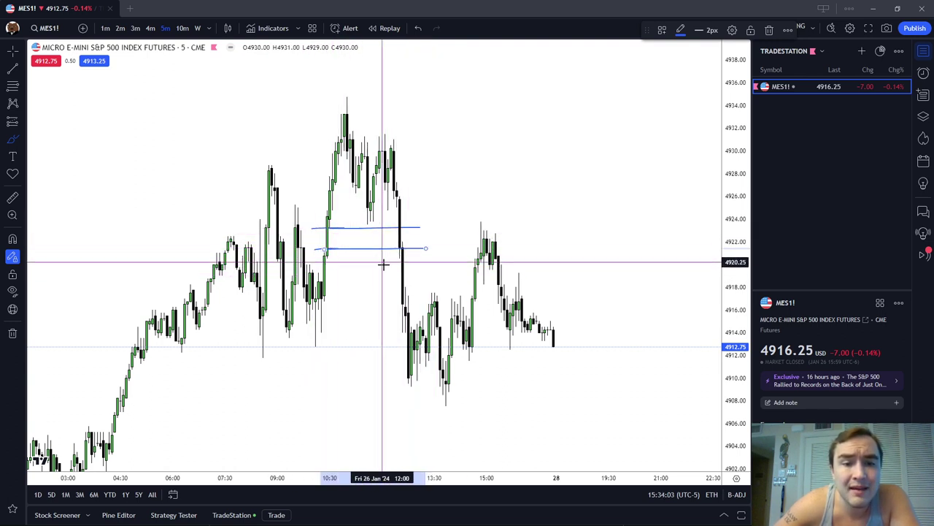
Compress the price scale and brush two blue lines under the lows near 4911–4912
left_click_drag(726, 209, 730, 300)
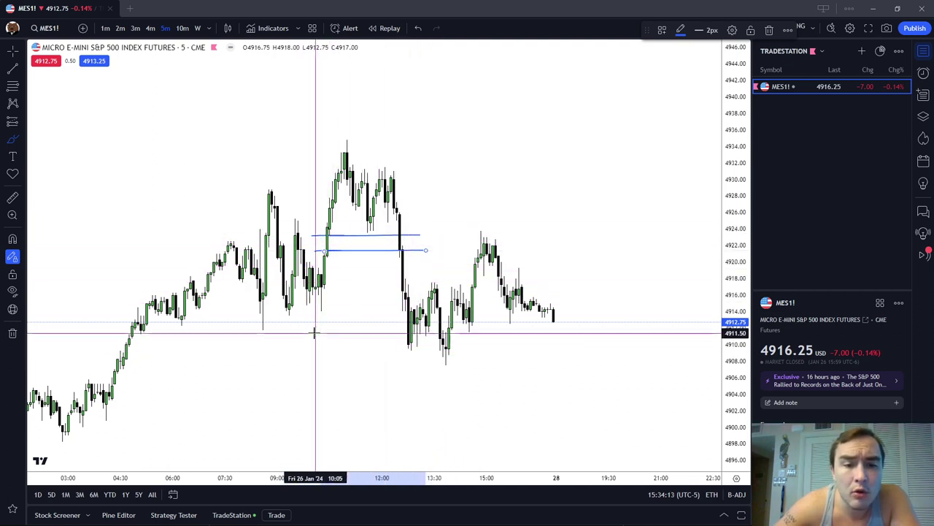
left_click_drag(305, 322, 362, 321)
left_click_drag(261, 327, 367, 326)
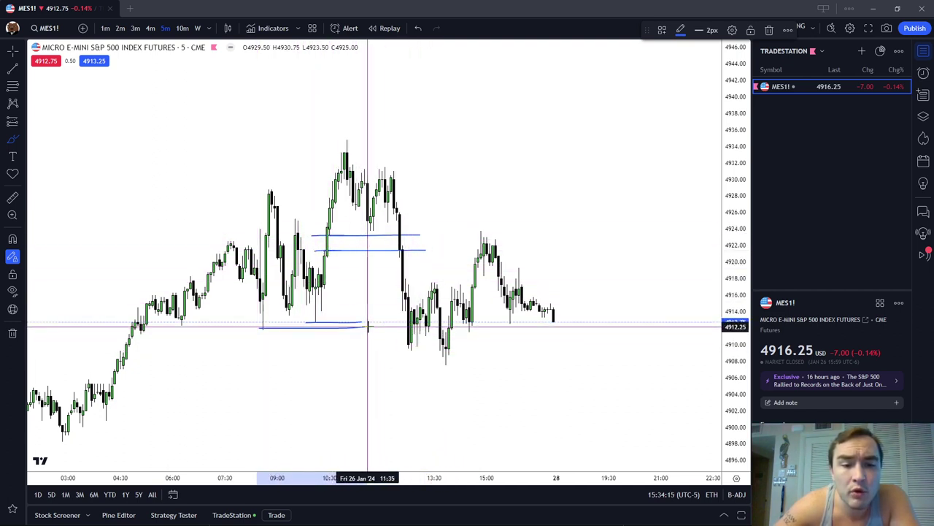